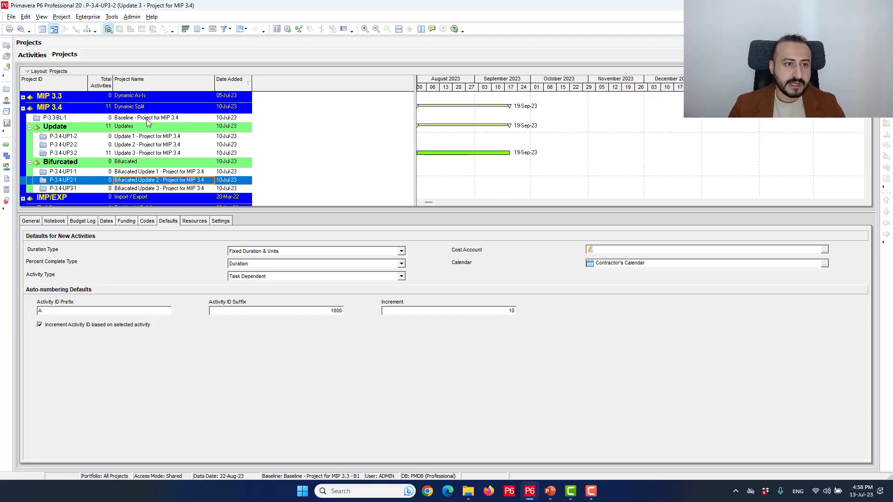
- Switch to P6 and step through the MIP 3.4 Update 1, 2 and 3 project rows
click(134, 118)
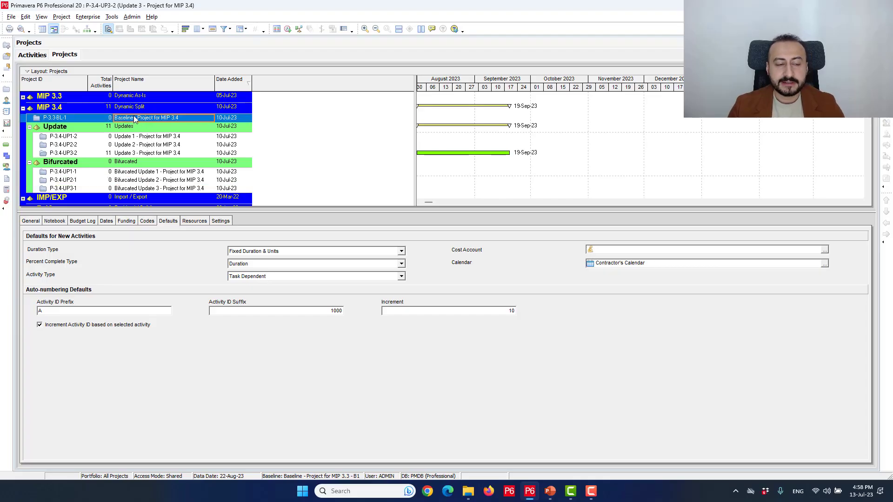
click(150, 138)
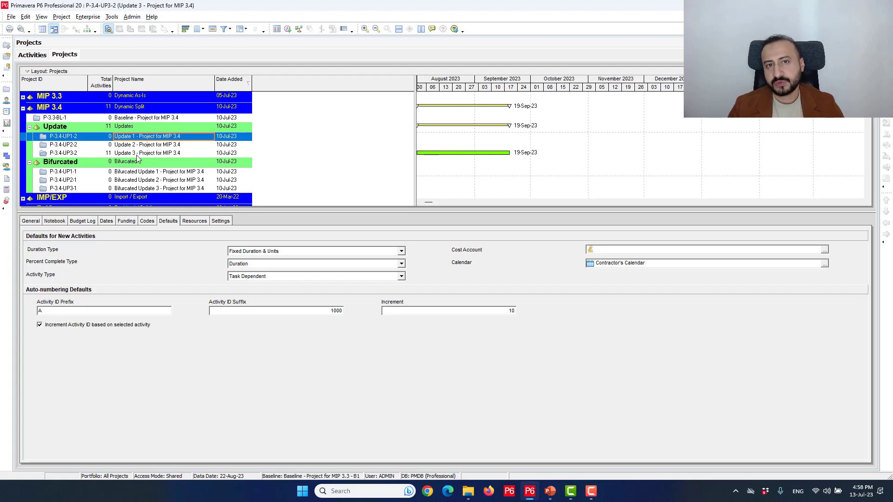
click(159, 146)
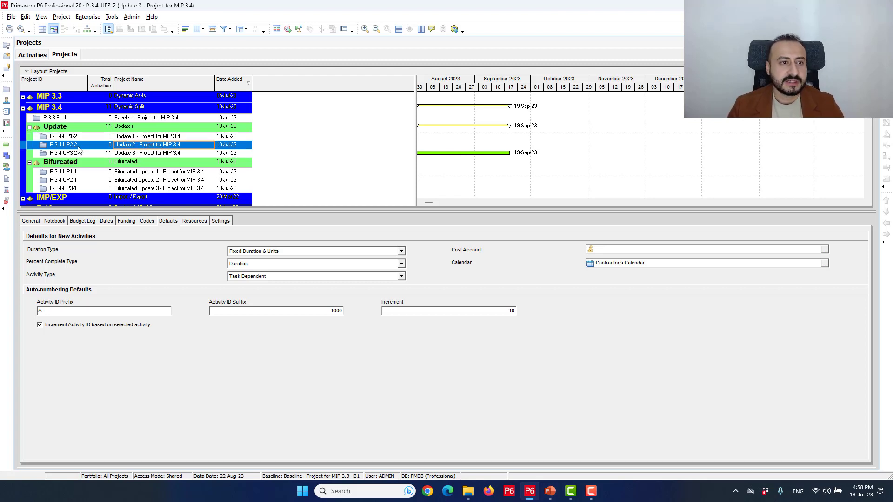
click(164, 137)
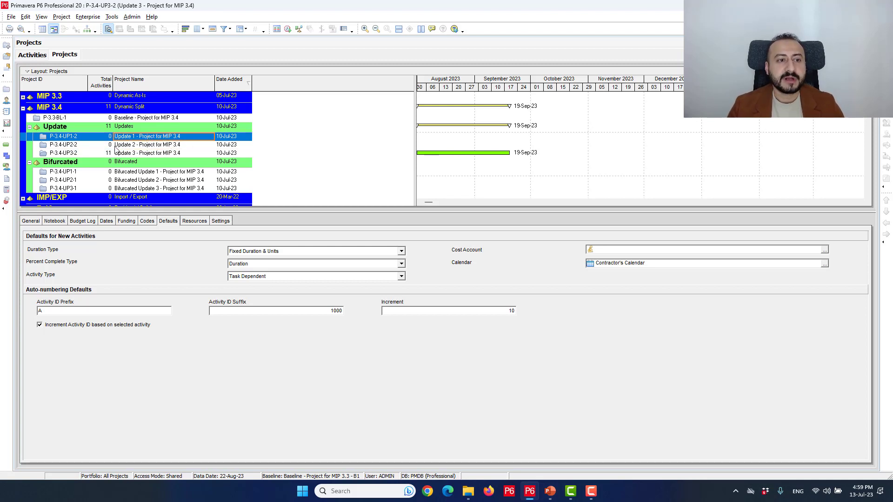
ctrl+click(143, 146)
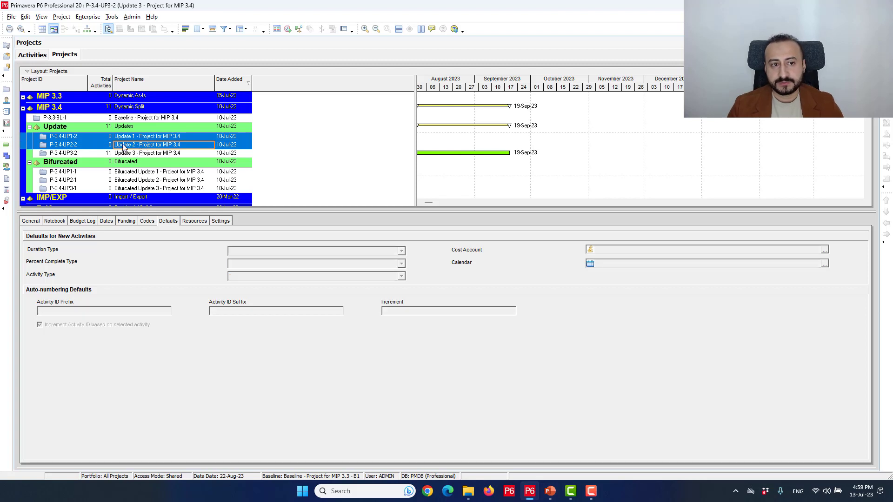
click(142, 146)
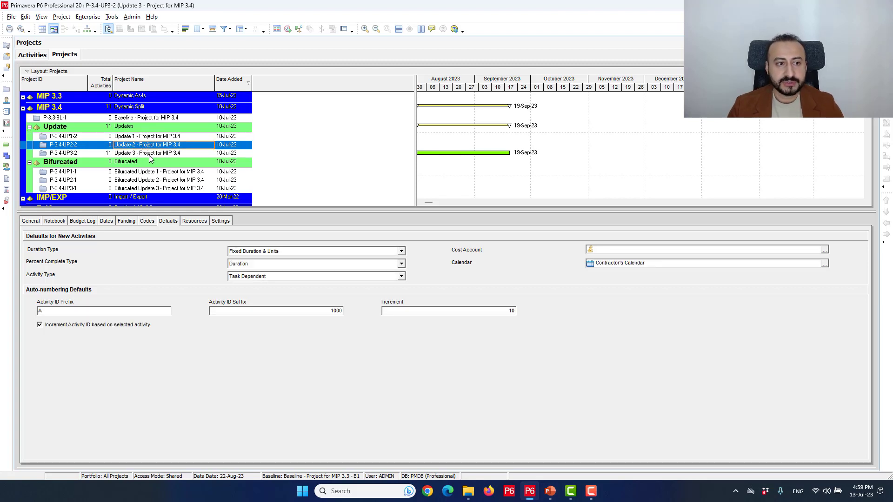
ctrl+click(149, 155)
click(155, 138)
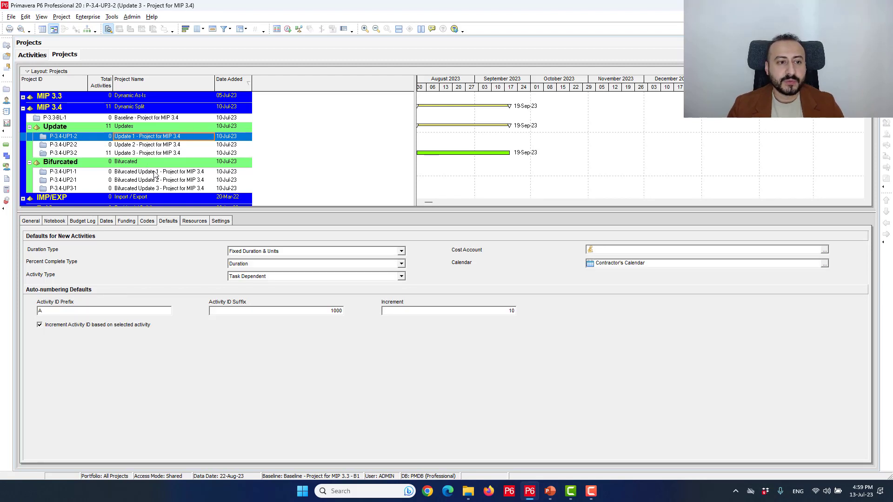
- Select Bifurcated Update 1 and 2, then alternate between Update 1 and Update 2
click(156, 173)
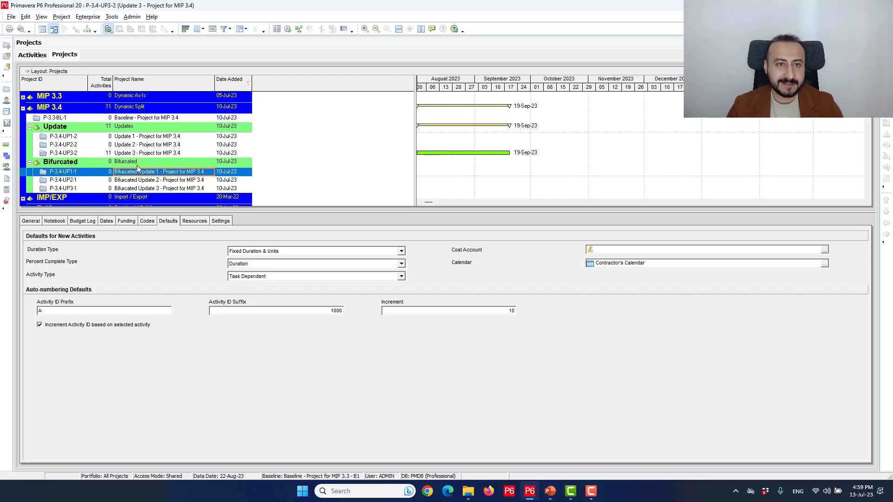
click(154, 182)
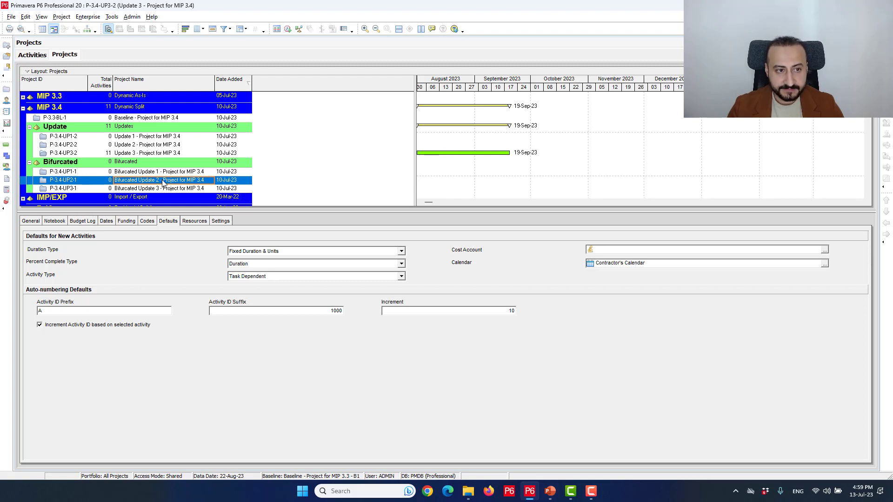
click(153, 138)
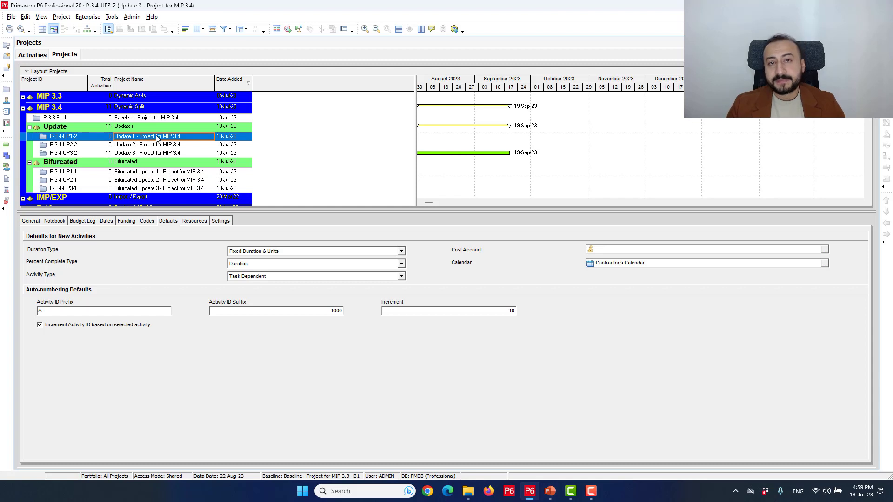
click(145, 145)
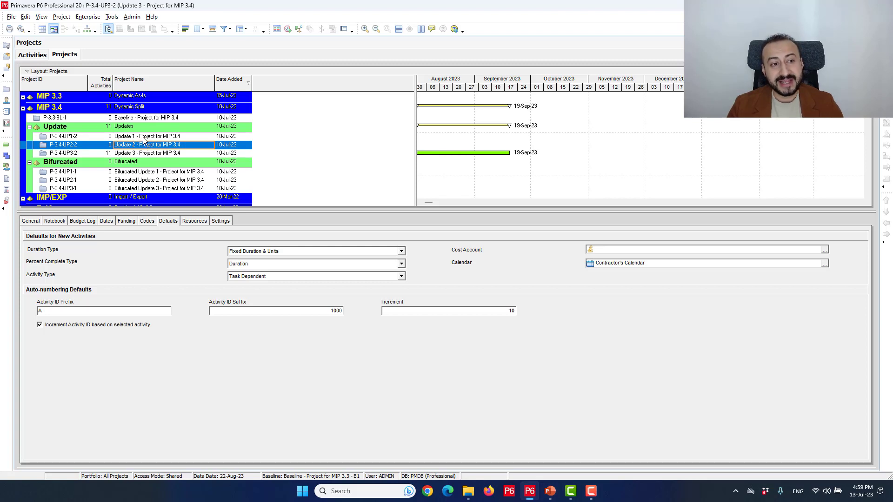
click(147, 137)
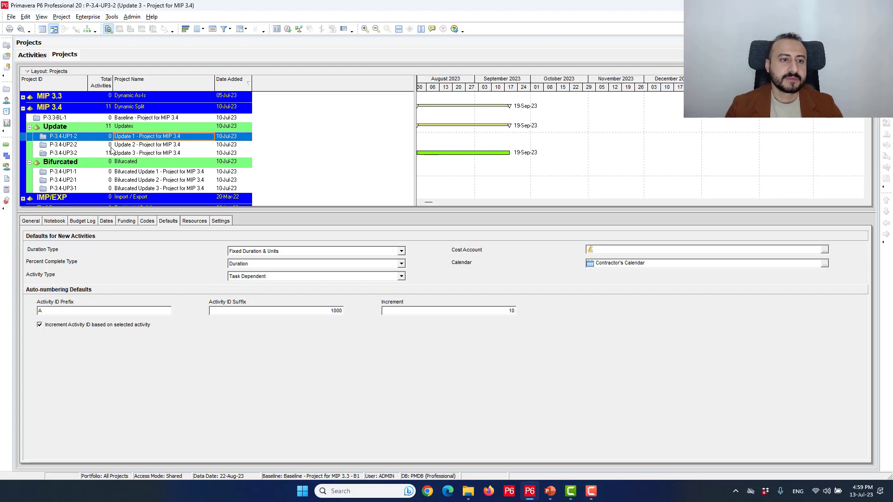
click(154, 145)
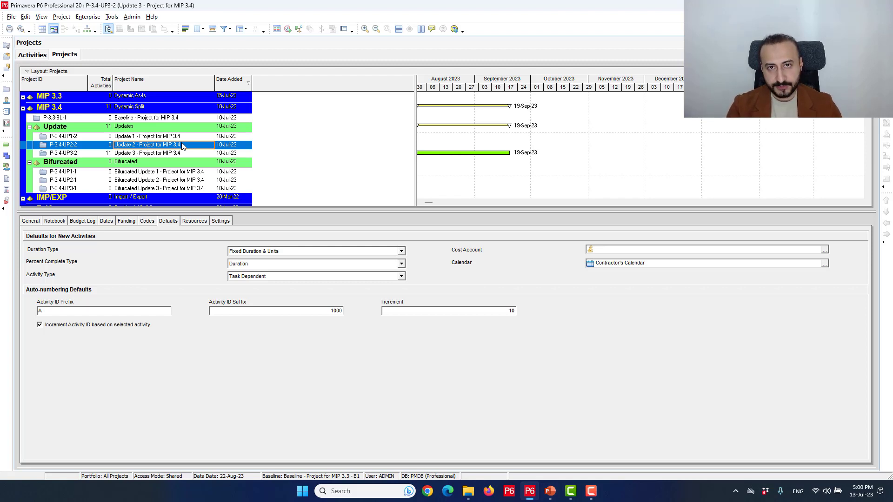
key(Up)
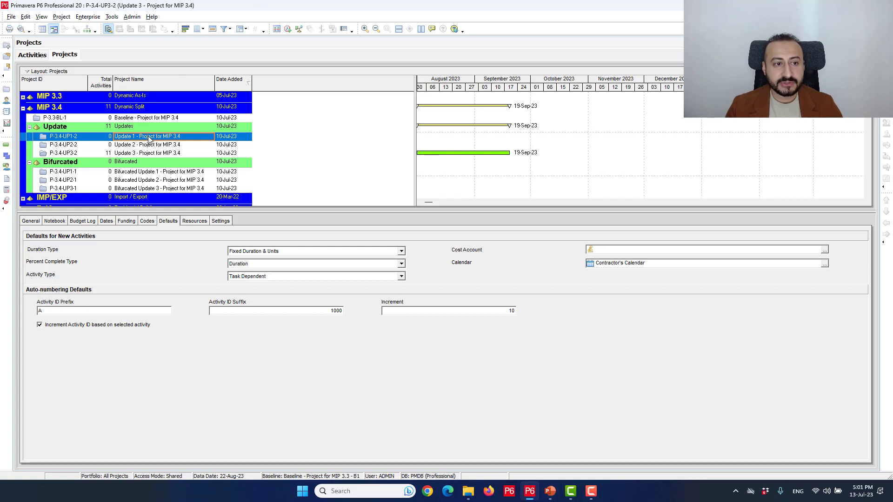
- Pair Update 1, 2 and 3 with Bifurcated Update 2 and 3 in the Projects list
ctrl+click(159, 183)
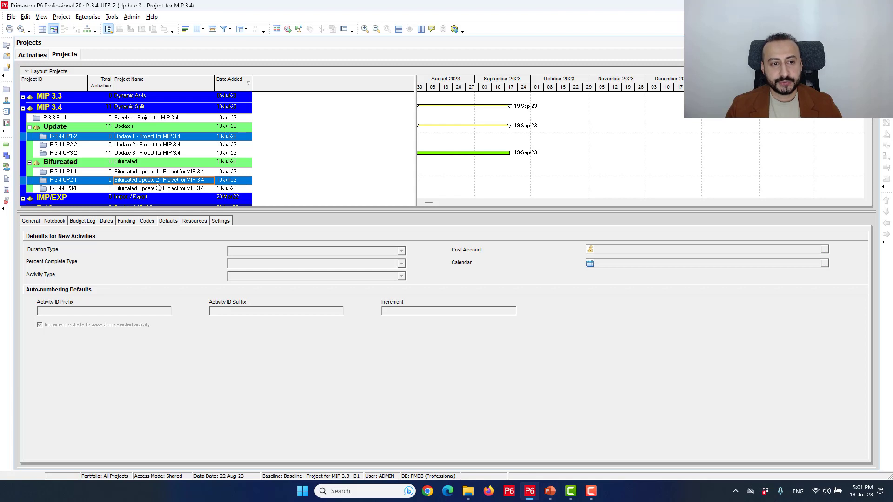
click(160, 146)
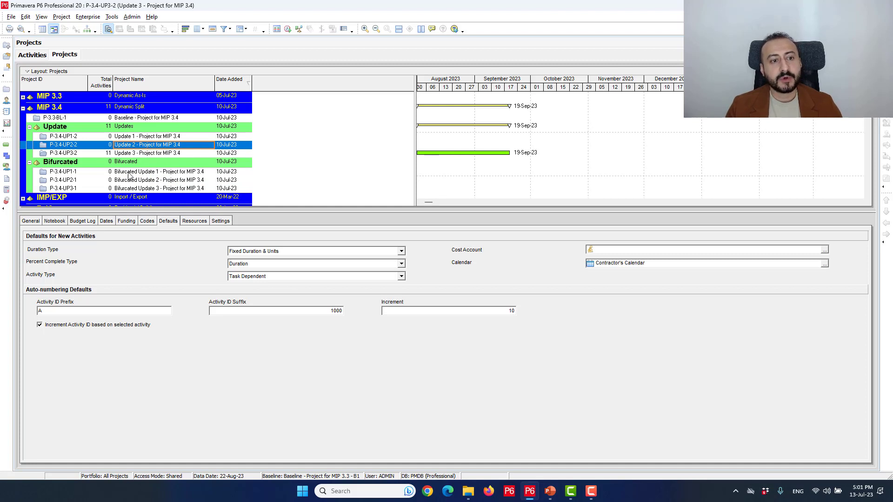
ctrl+click(163, 190)
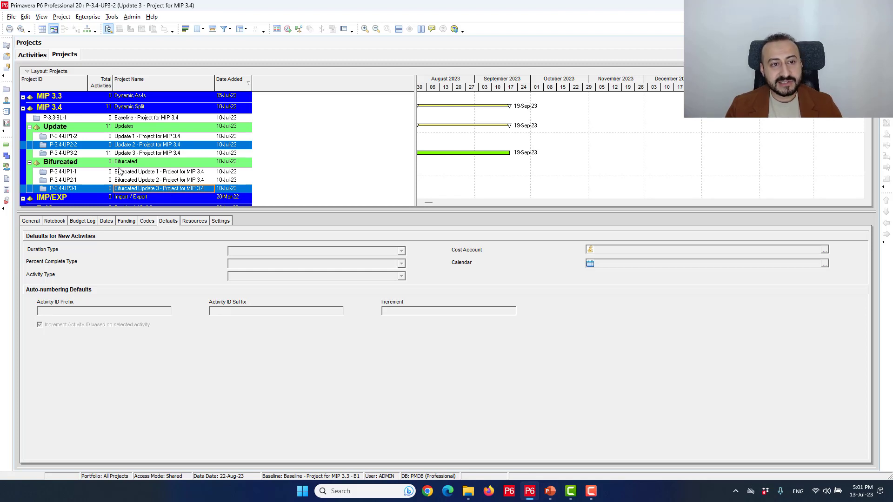
click(133, 154)
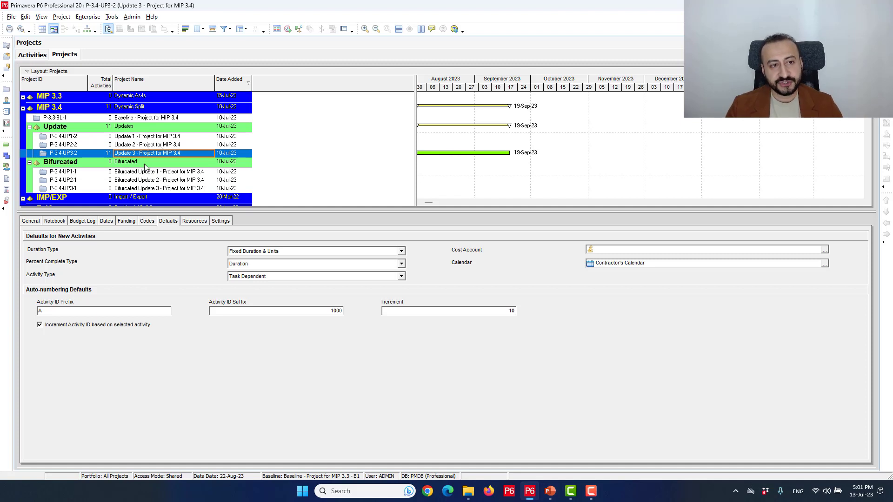
click(168, 137)
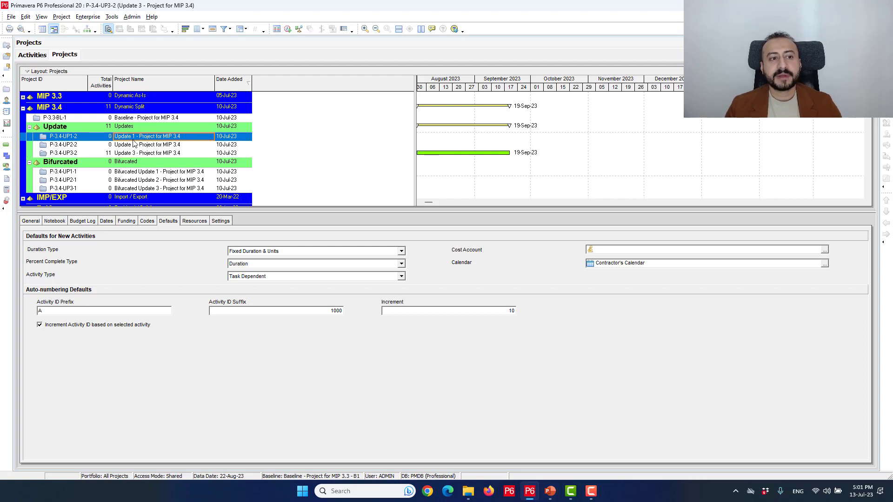
ctrl+click(163, 182)
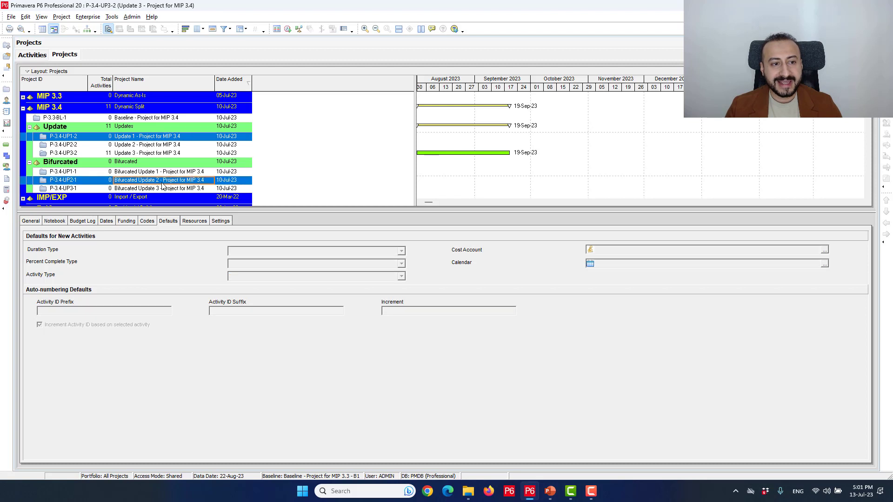
click(188, 136)
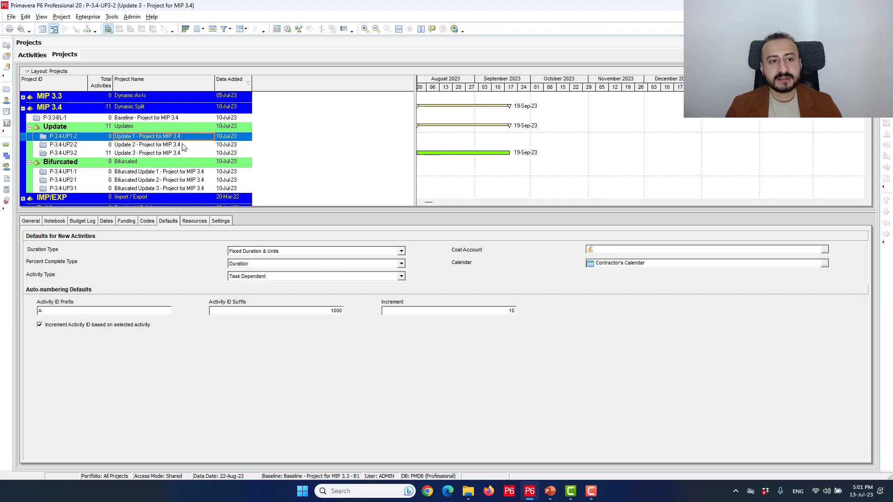
ctrl+click(182, 144)
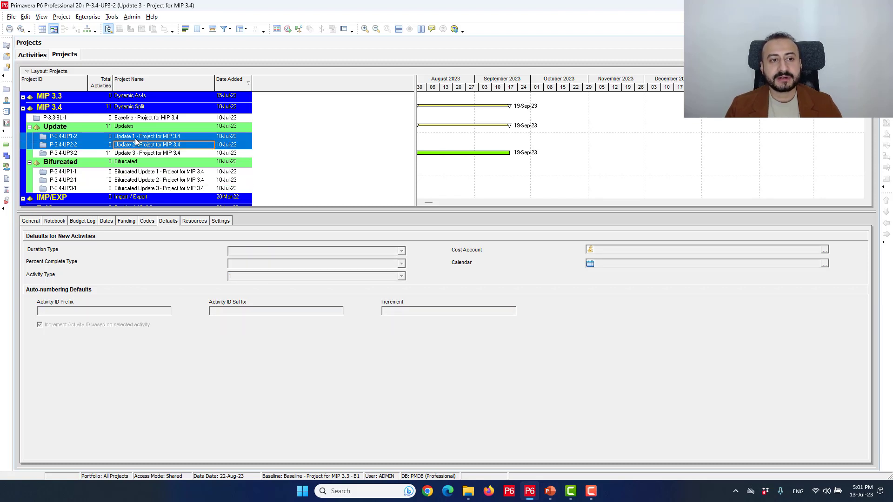
click(165, 138)
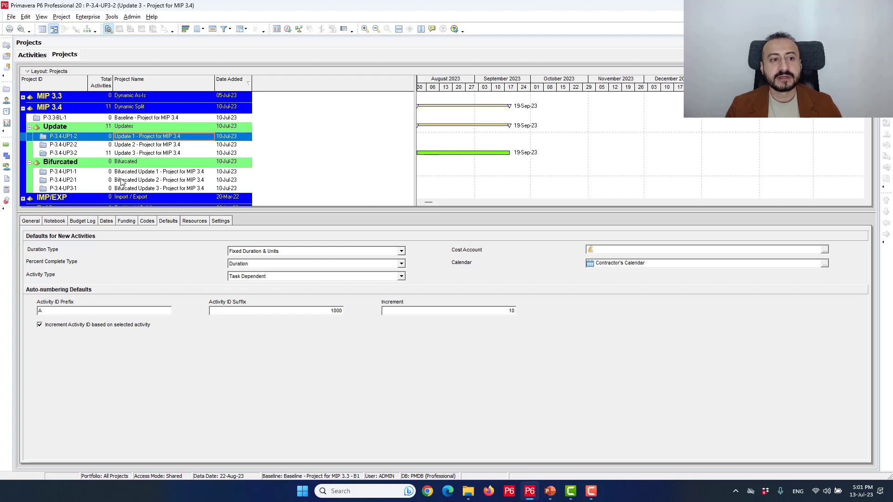
- Review the defaults of Bifurcated Update 2, Update 2 and Update 3, then select Update 1 with Bifurcated Update 2
ctrl+click(153, 180)
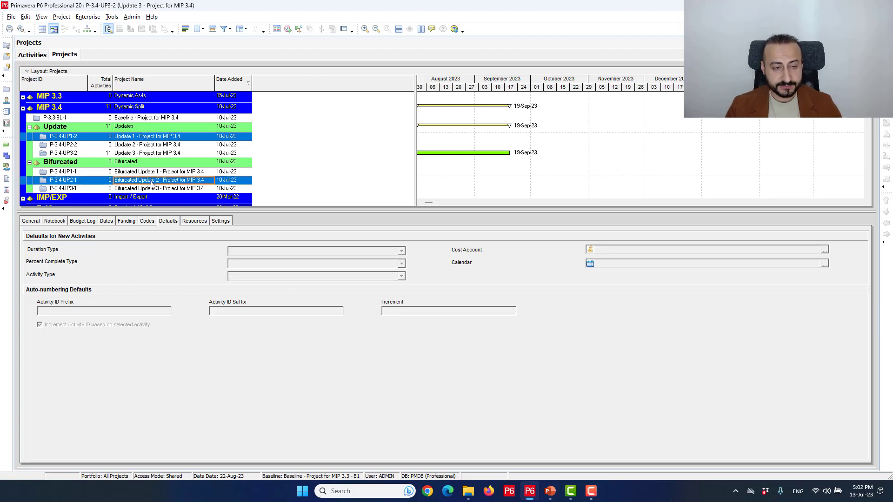
click(152, 181)
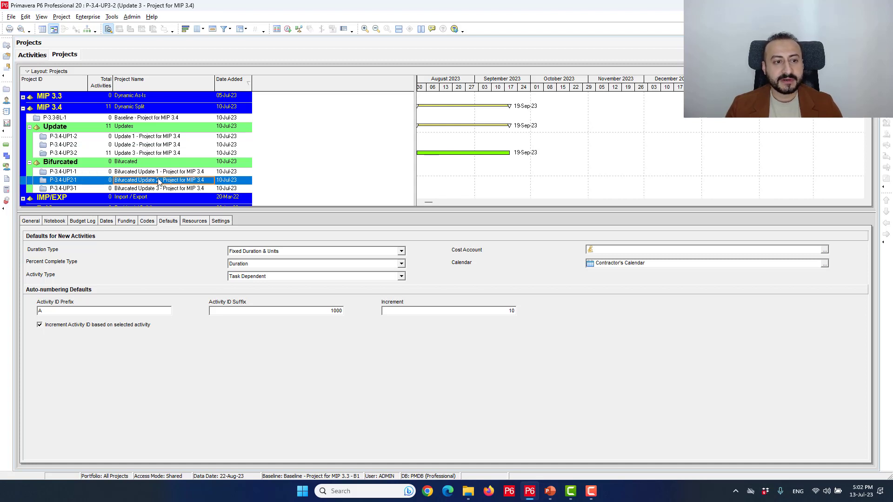
ctrl+click(144, 145)
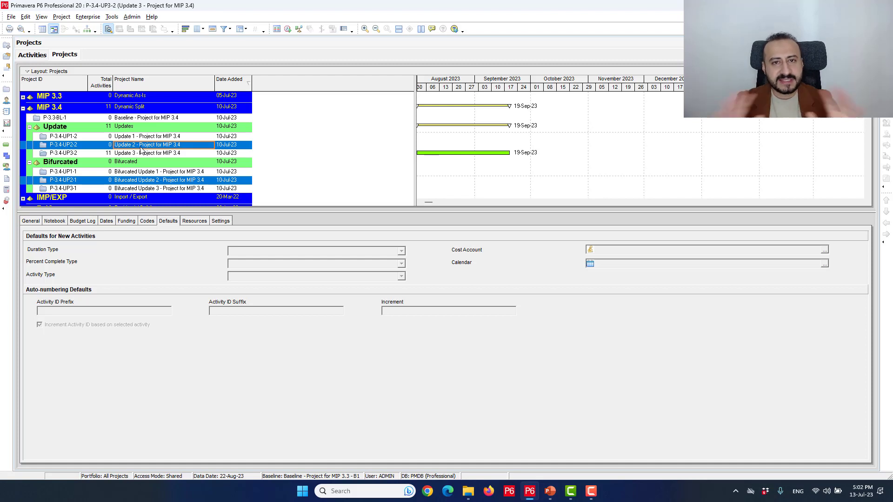
click(142, 153)
click(155, 145)
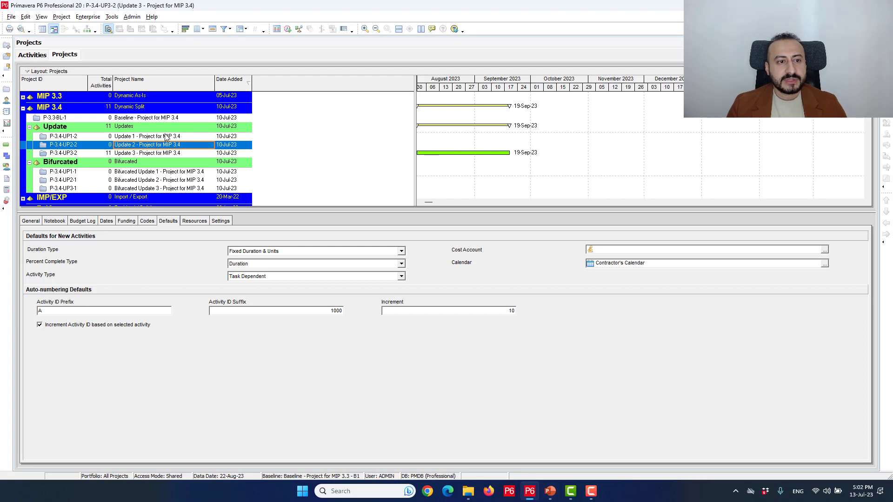
click(165, 137)
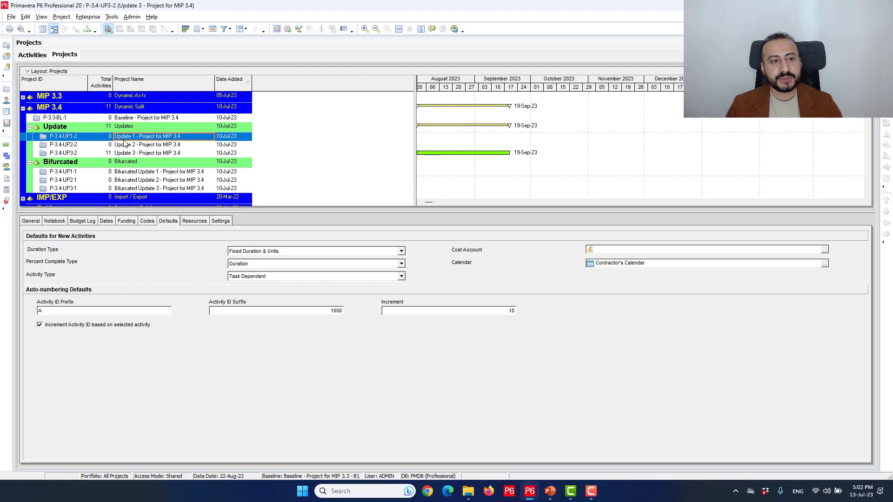
ctrl+click(155, 182)
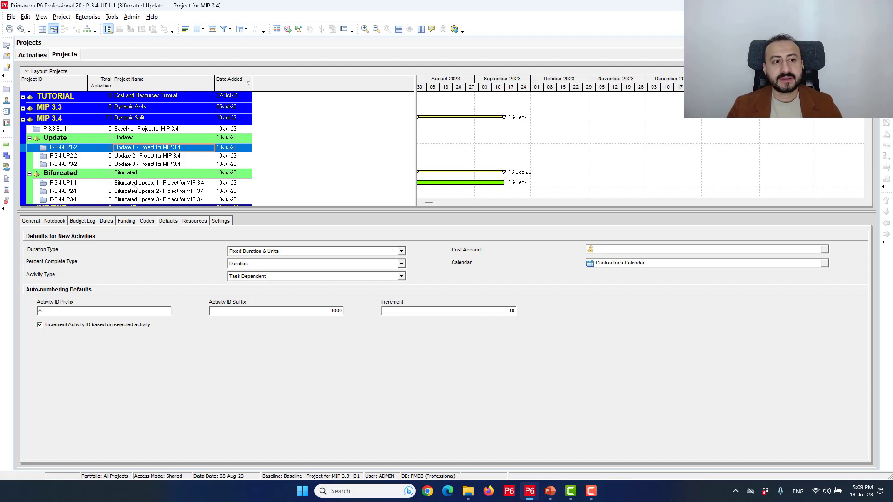
- Open P-3.4-UP1-2 and P-3.4-UP1-1 together with Open Project and collapse the Update 1 band
ctrl+click(149, 186)
right_click(150, 183)
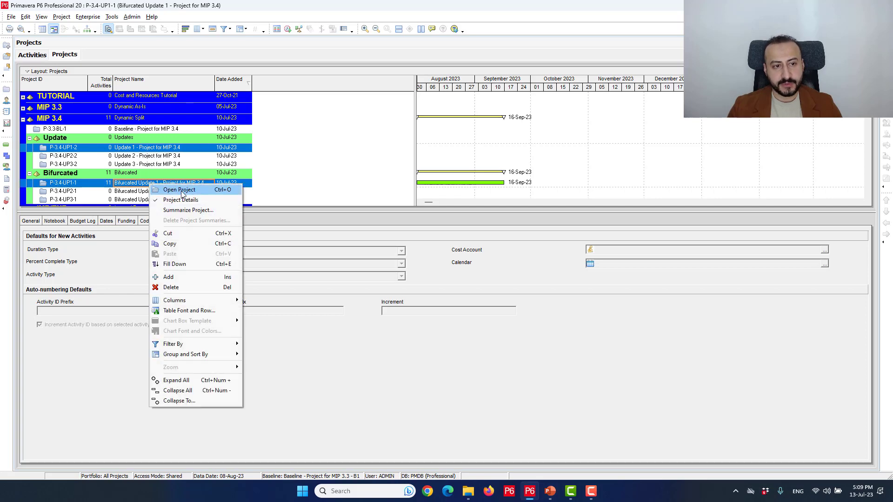
click(182, 192)
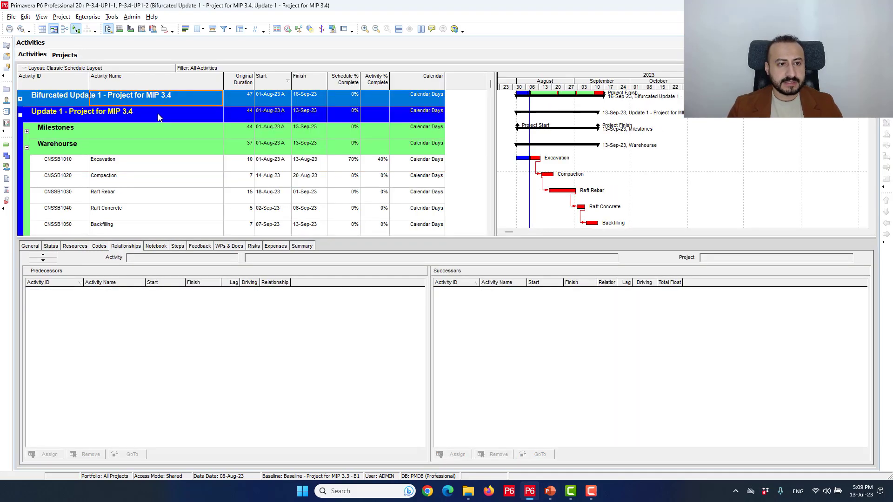
double_click(158, 115)
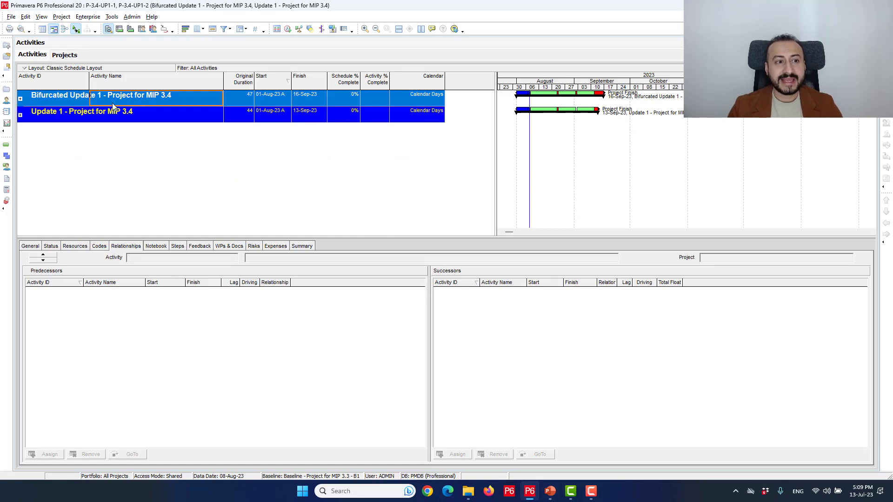
click(311, 114)
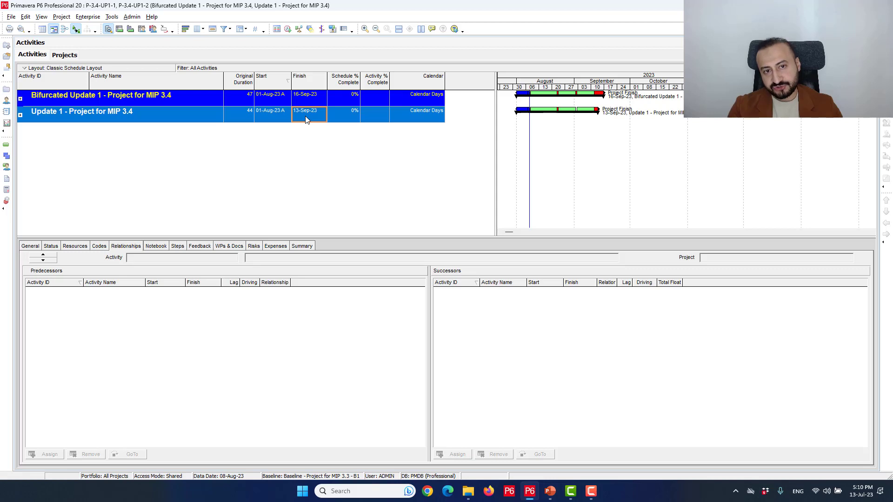
- Expand Update 1, verify Compaction's SS link to Raft Rebar with 4-day lag, then select Bifurcated Update 1
double_click(65, 118)
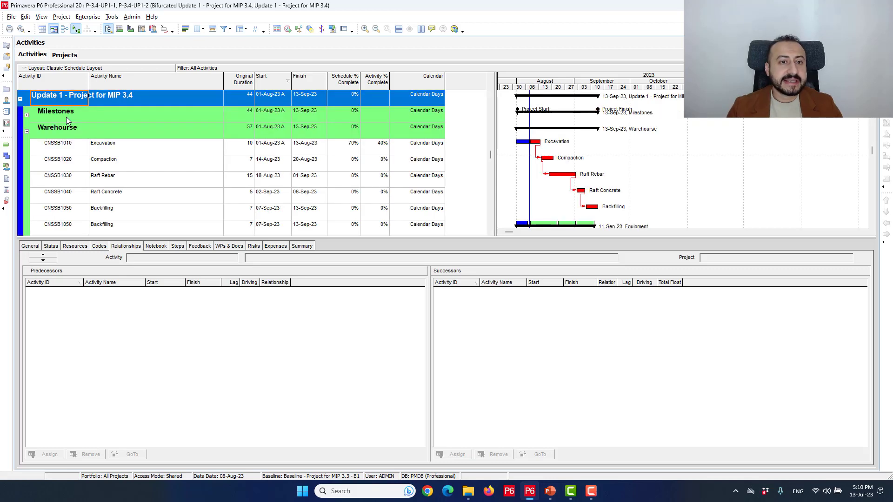
click(120, 163)
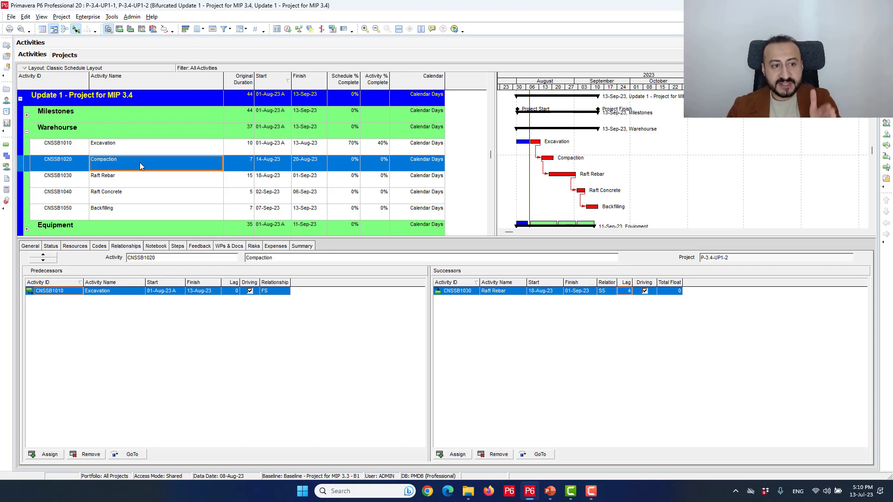
click(596, 299)
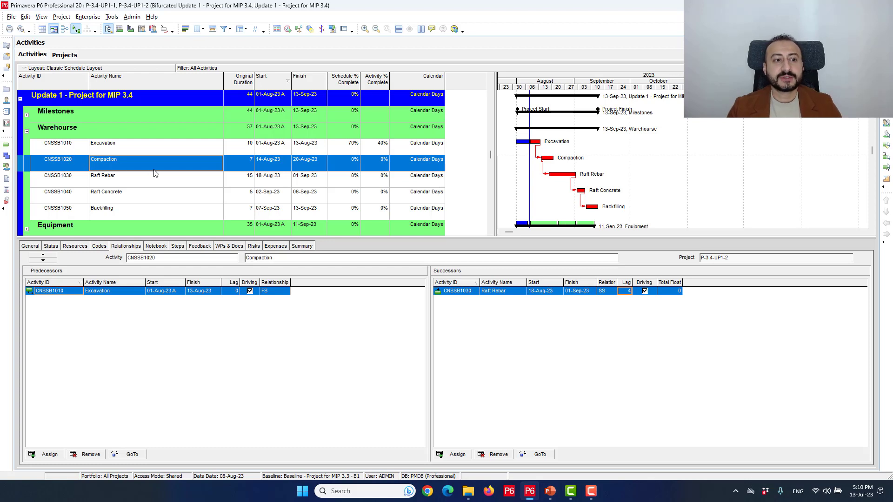
click(242, 164)
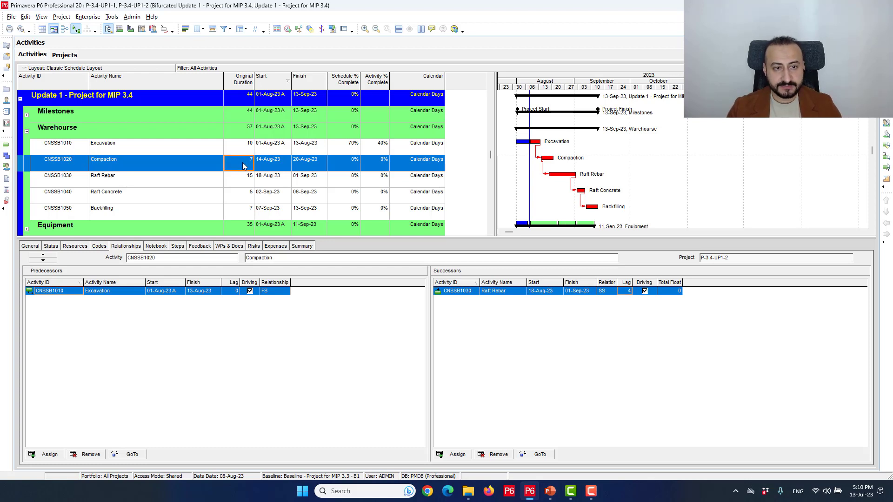
click(108, 100)
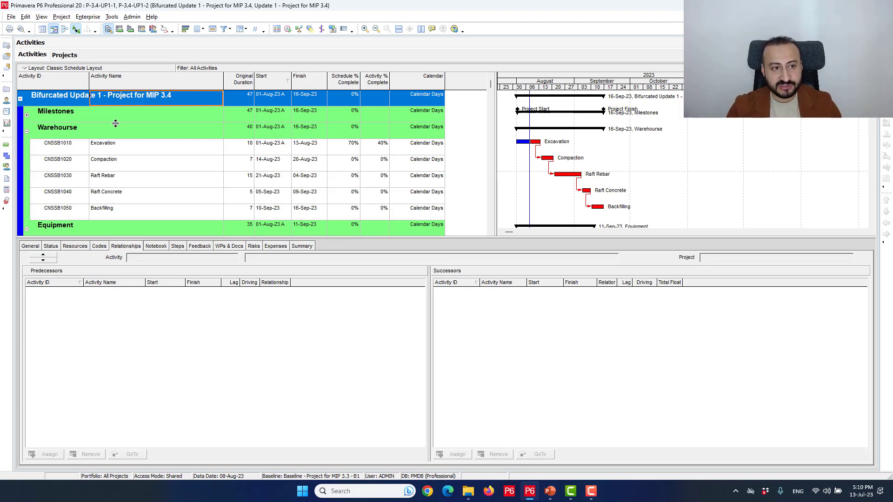
- Confirm Bifurcated Update 1's Compaction links to Raft Rebar as FS with no lag, then collapse it
click(112, 160)
click(607, 293)
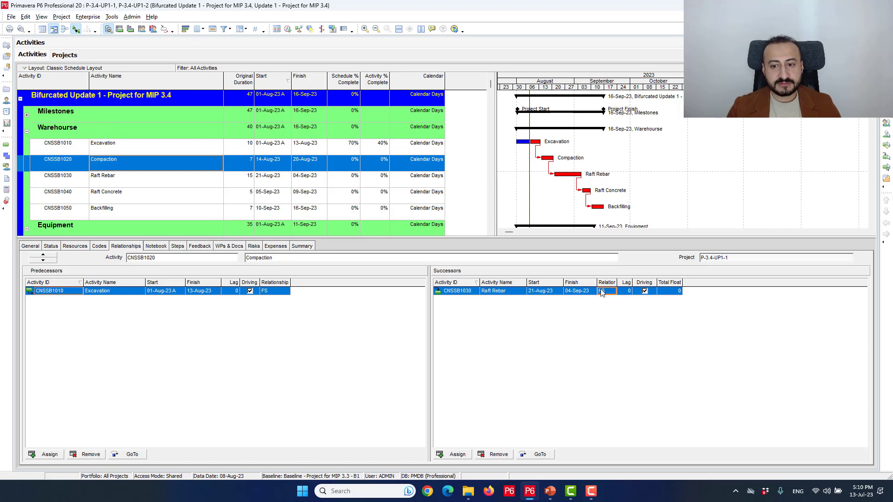
double_click(59, 98)
- Review Update 1's Compaction (CNSSB1020, 7-day duration, start 14-Aug-23), then return to the project list
click(150, 182)
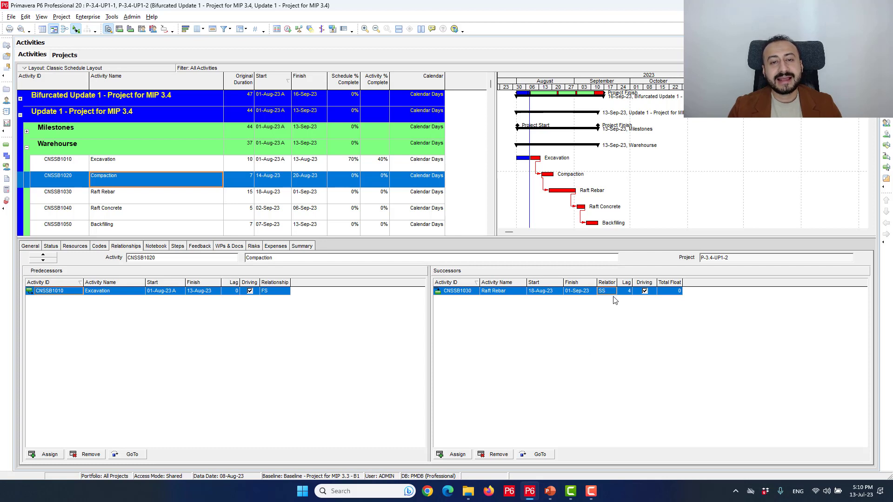
click(238, 179)
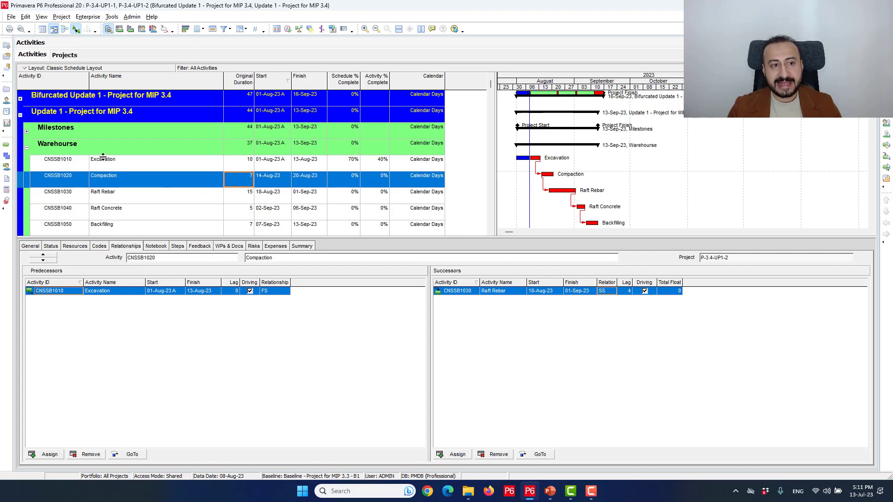
click(133, 179)
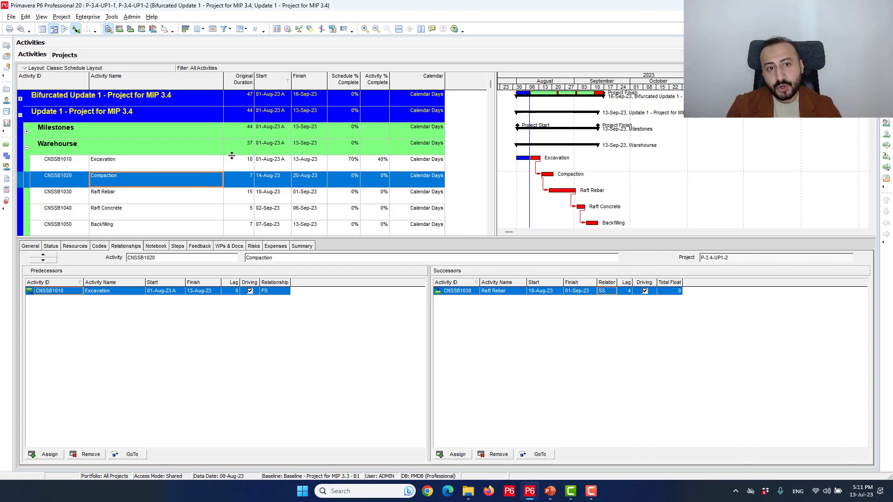
click(251, 187)
click(274, 185)
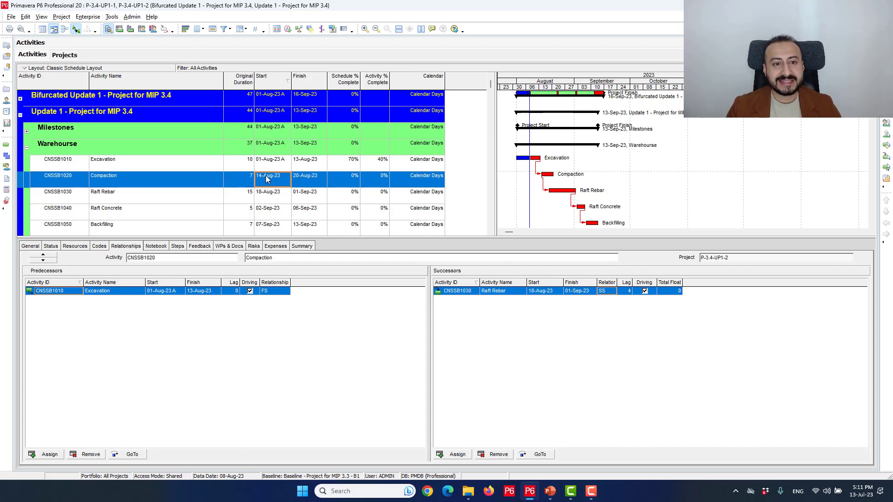
click(72, 180)
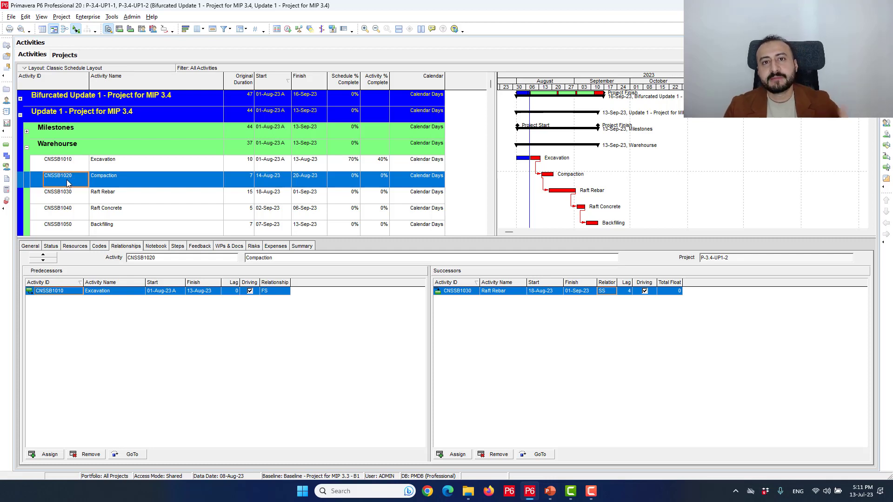
click(65, 55)
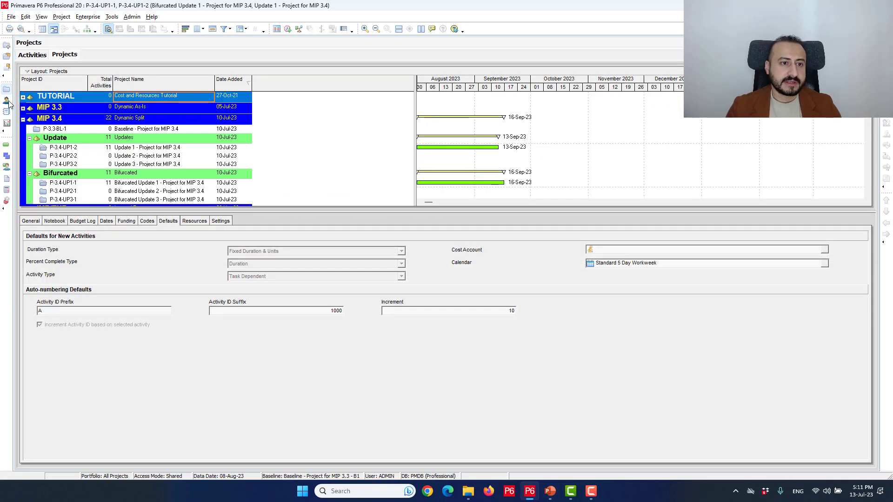
- Open Bifurcated Update 3 and Update 3 together and select the Update 3 project row
scroll(154, 179, down, 1)
right_click(154, 178)
click(179, 181)
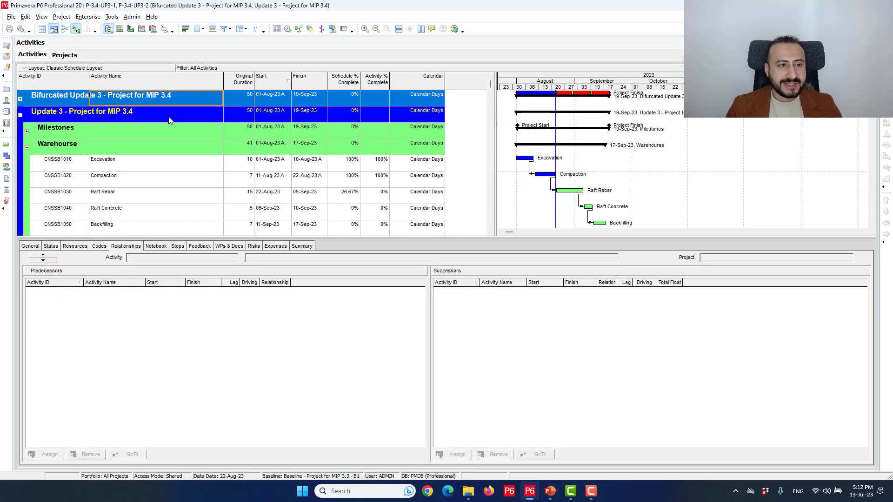
click(268, 117)
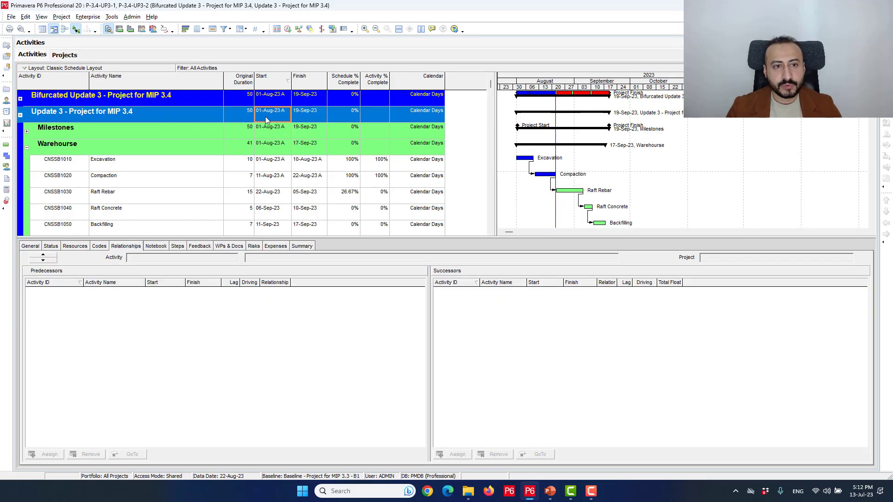
- Check the relationships of Equipment Installation and Equipment Delivery under the Equipment WBS
scroll(204, 212, down, 1)
click(204, 212)
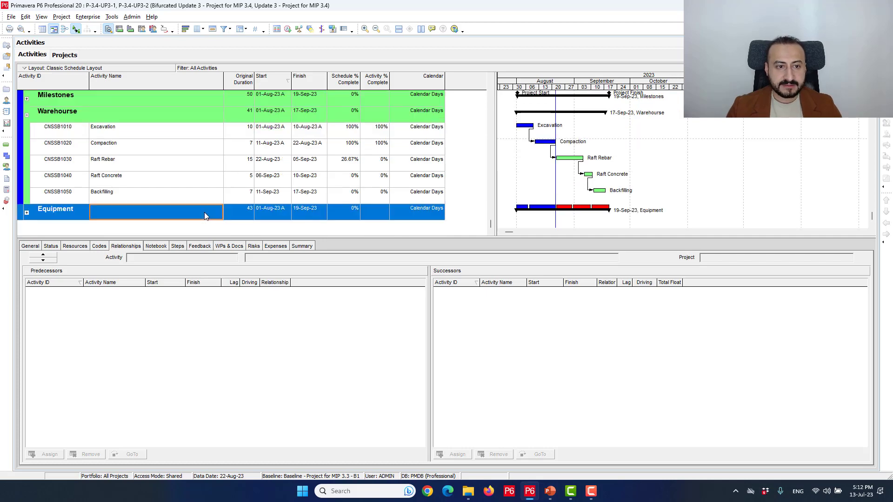
scroll(205, 212, down, 2)
click(150, 193)
click(155, 183)
scroll(132, 147, up, 2)
scroll(133, 148, down, 2)
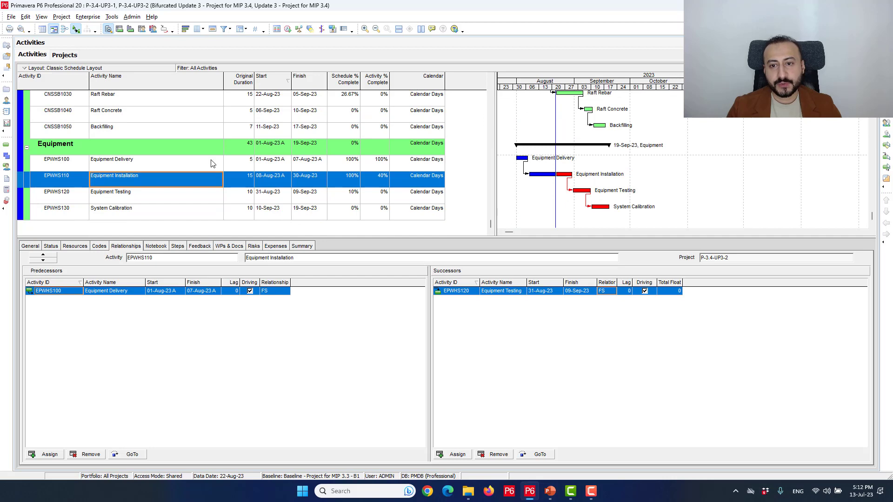
click(190, 163)
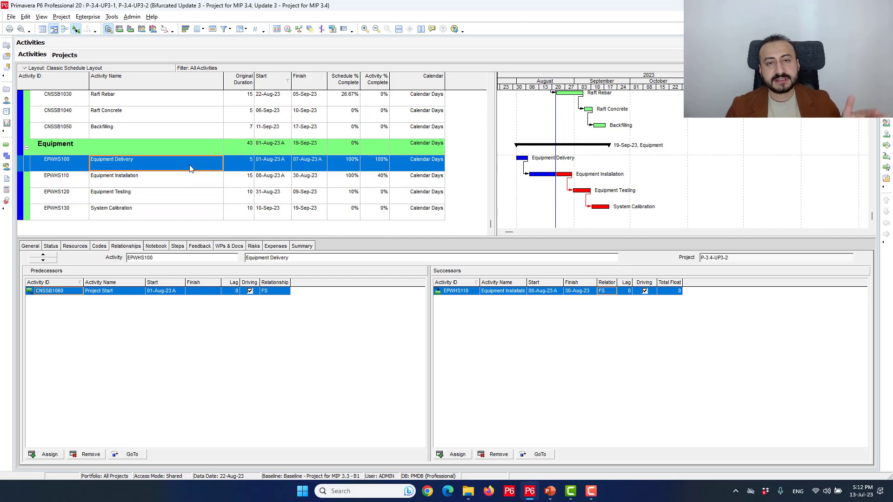
scroll(150, 162, up, 3)
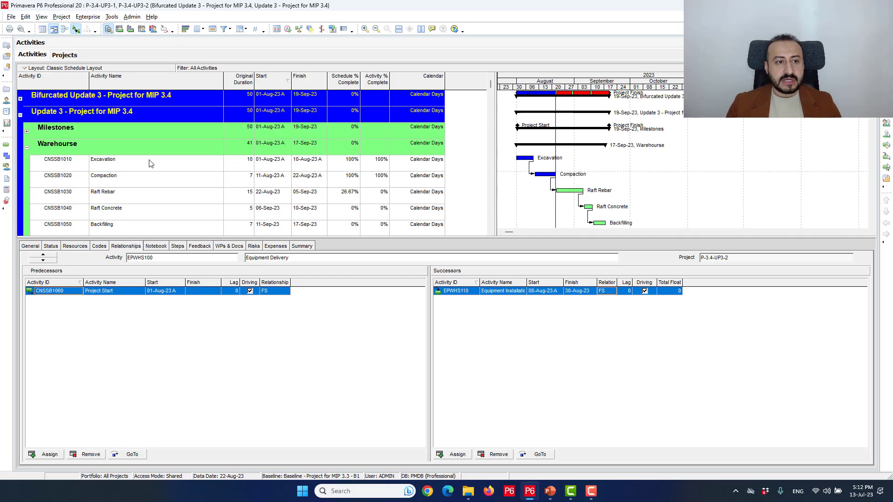
- Collapse the Warehourse band so Equipment sits below it, then expand Warehourse again
double_click(62, 147)
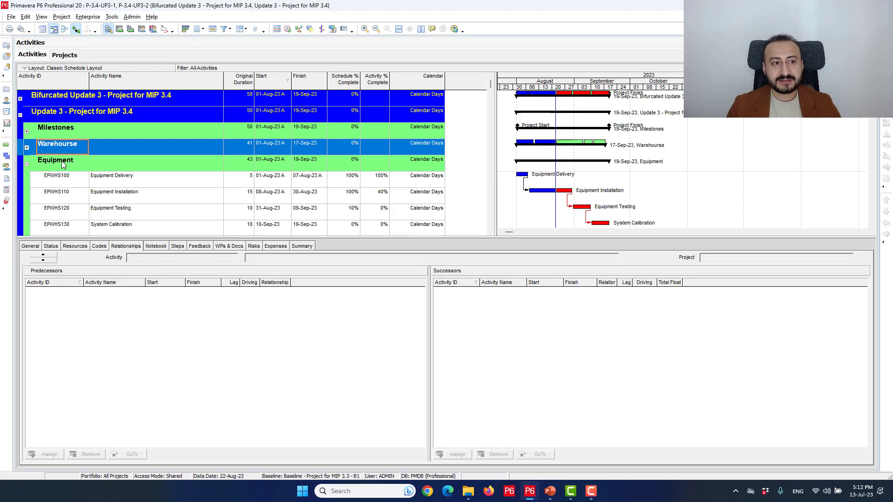
click(65, 166)
click(262, 163)
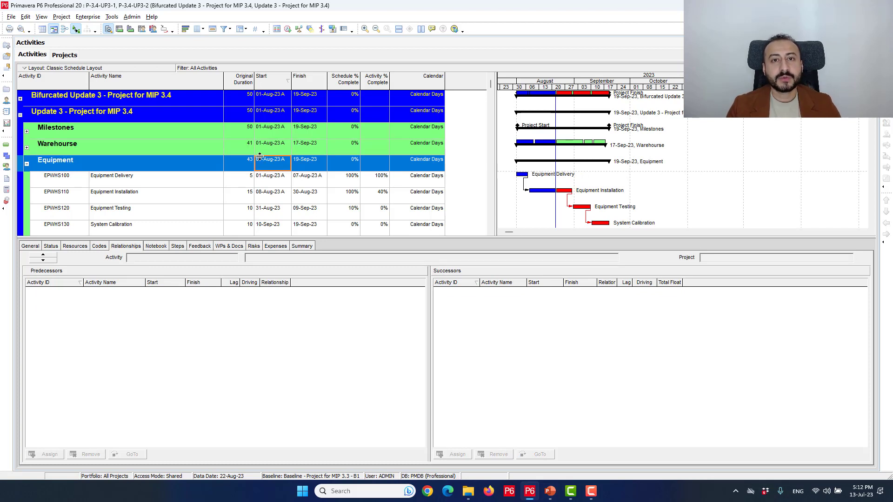
click(74, 147)
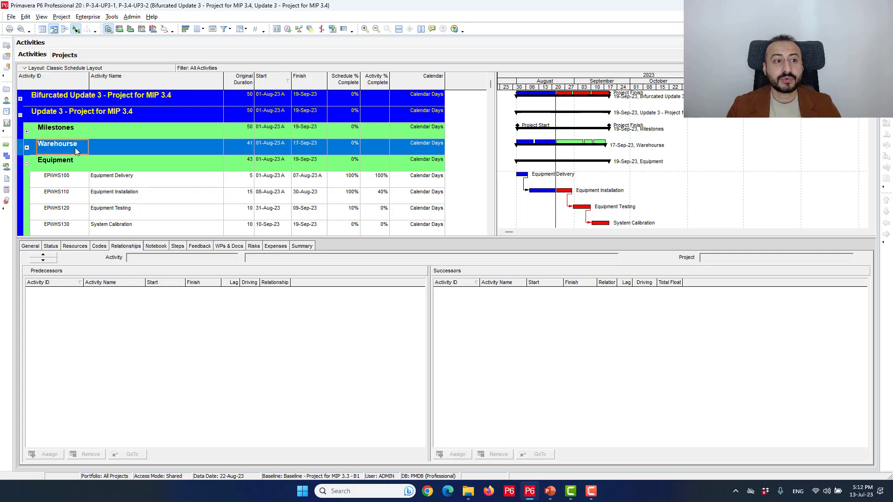
double_click(75, 147)
click(75, 150)
- Inspect Raft Rebar's predecessor and successor relationships
click(161, 177)
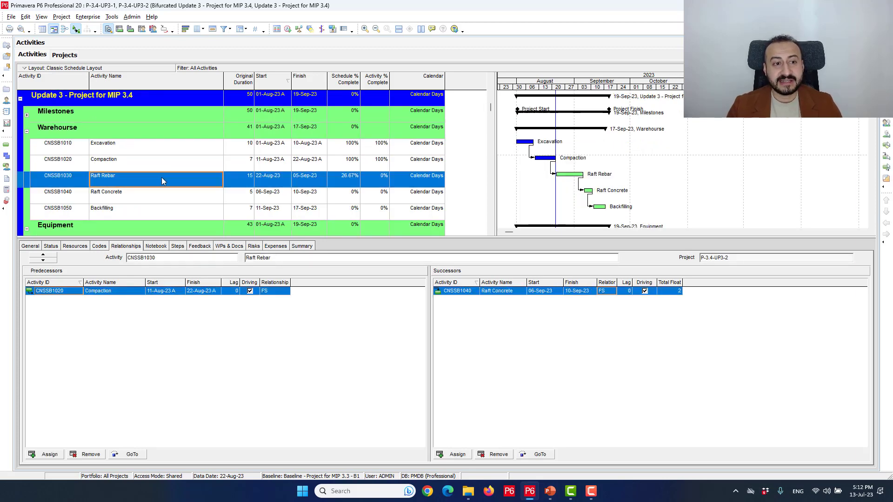
scroll(160, 177, down, 2)
scroll(216, 190, up, 3)
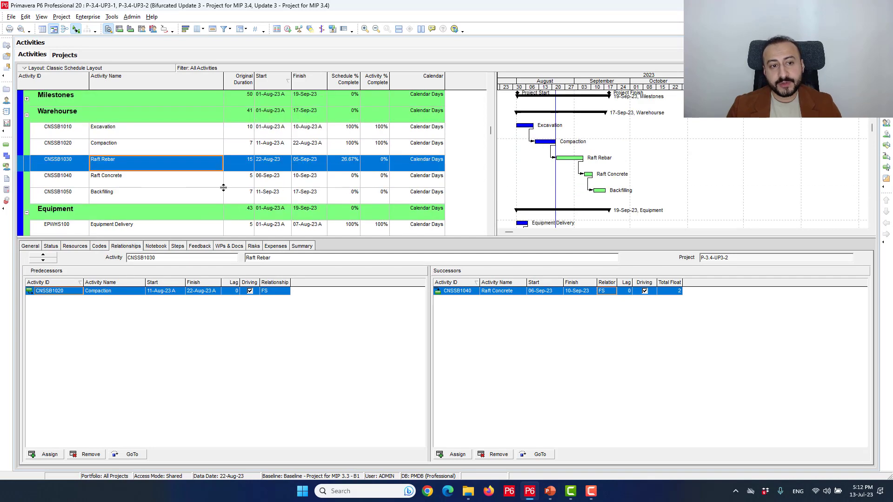
scroll(214, 194, down, 1)
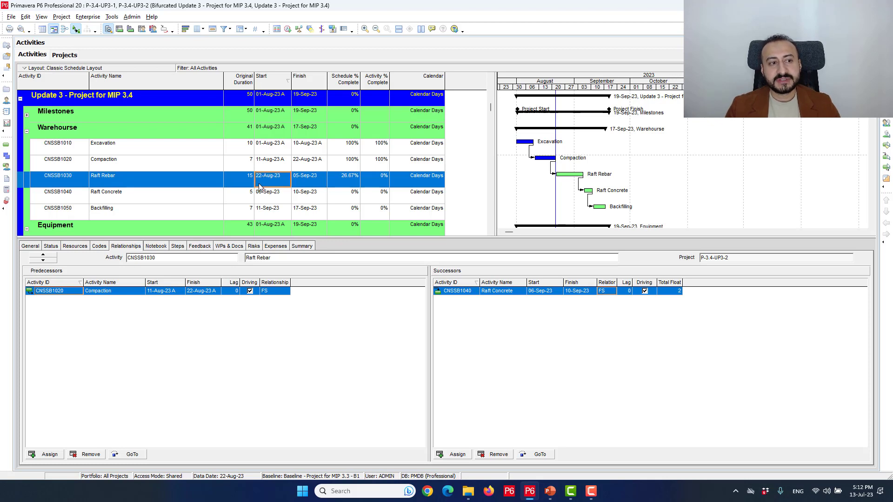
click(78, 182)
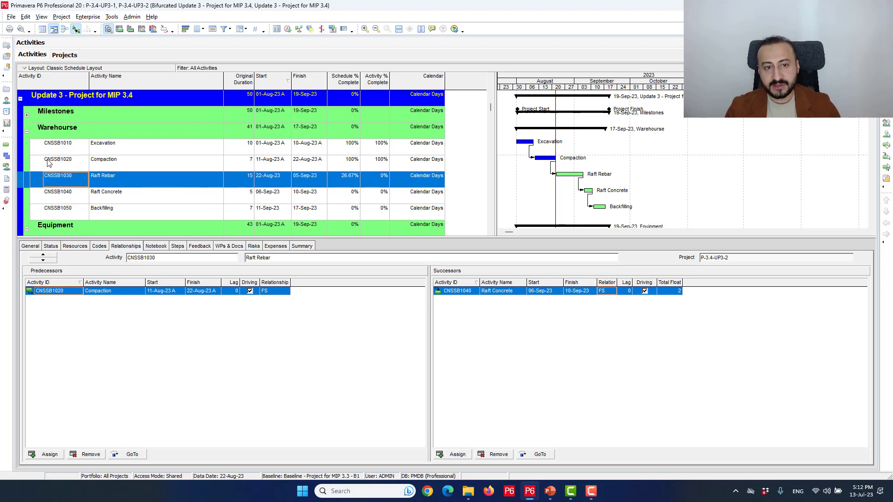
scroll(56, 170, down, 2)
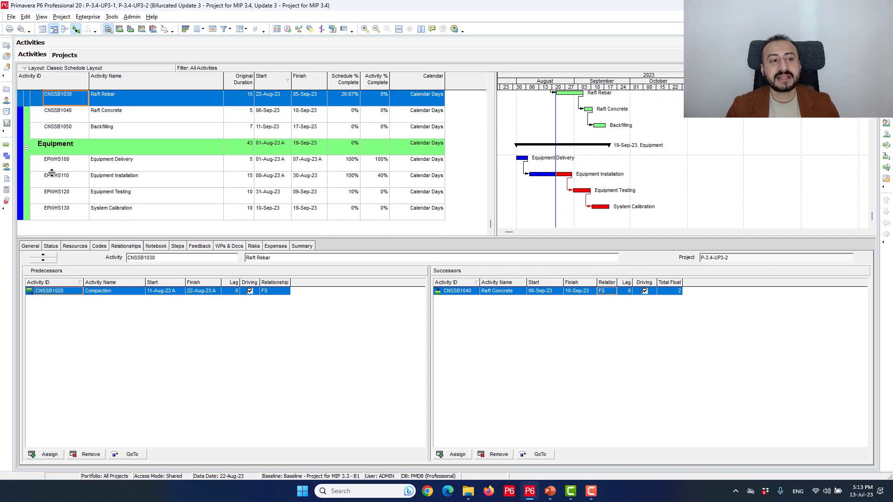
- Show Equipment Delivery's FS links to Project Start and Equipment Installation, widening the Gantt chart
click(55, 152)
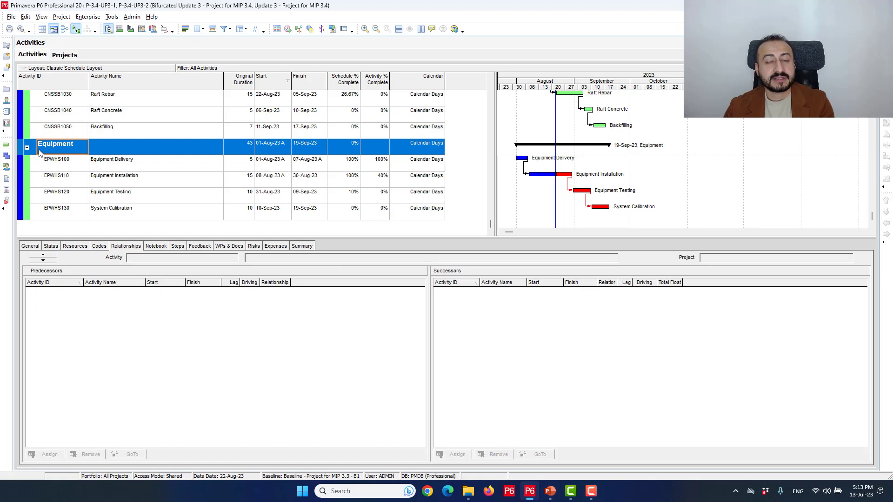
click(139, 163)
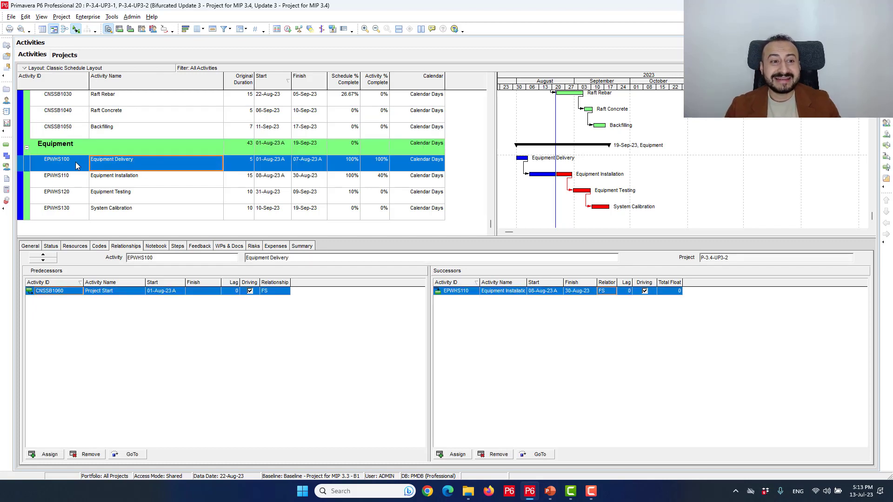
click(124, 164)
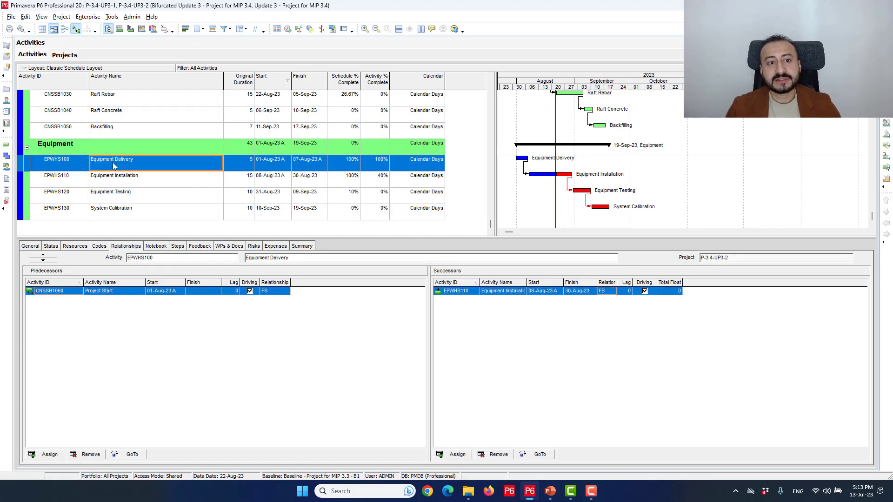
scroll(99, 199, up, 2)
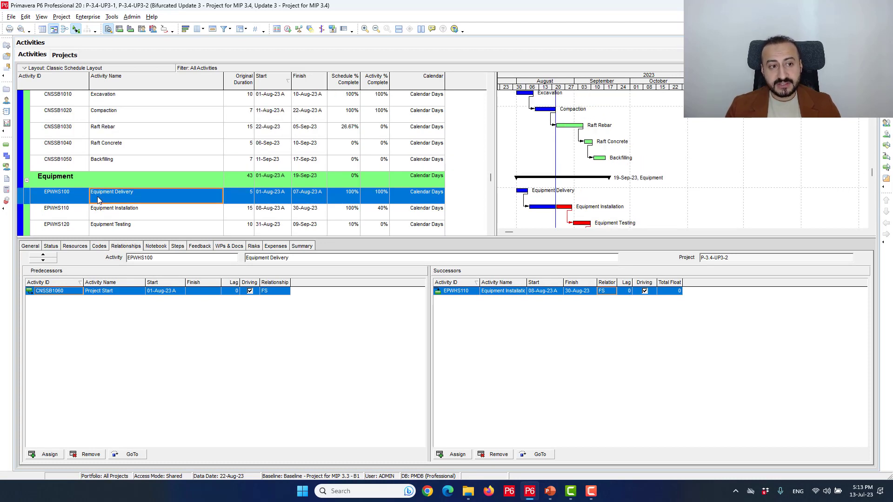
scroll(99, 202, up, 1)
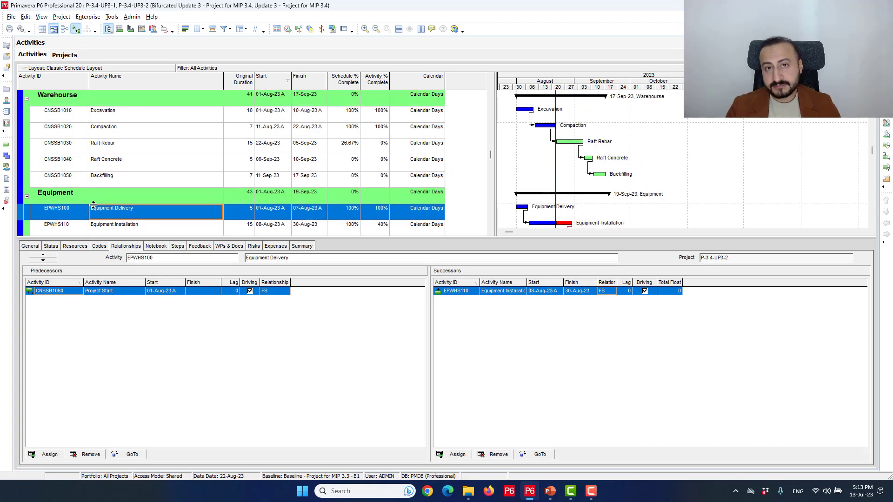
scroll(91, 209, down, 3)
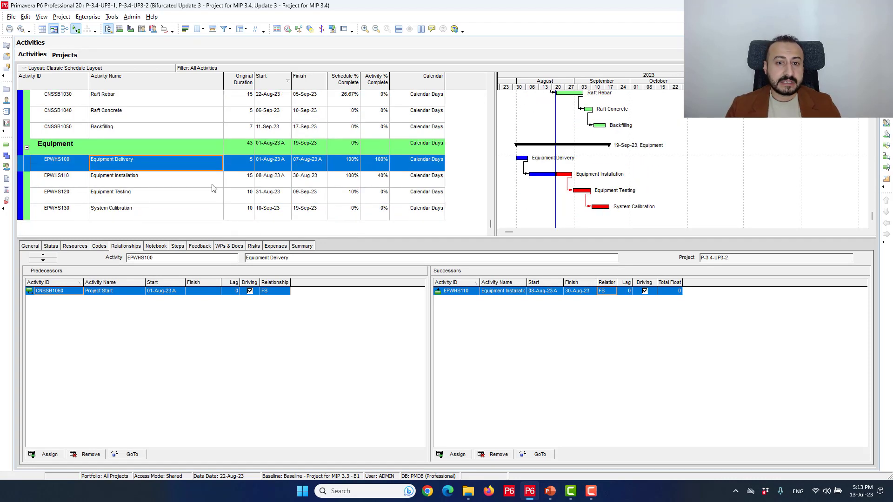
drag(495, 138, 458, 135)
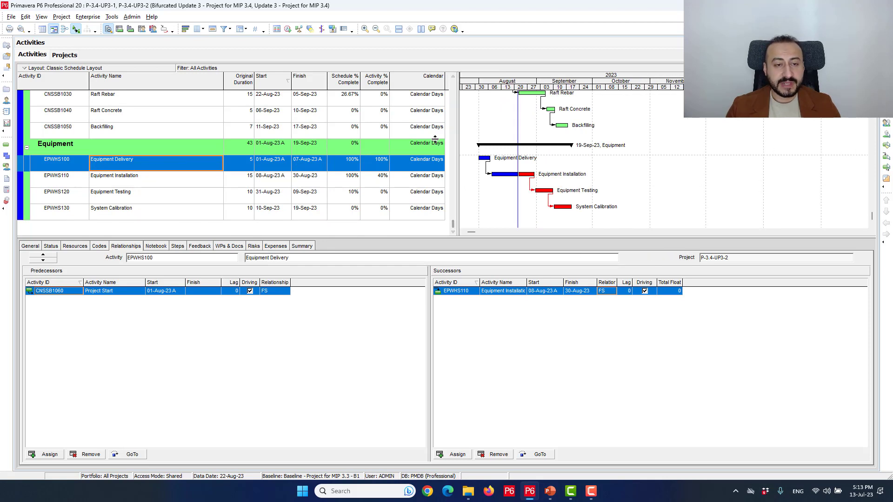